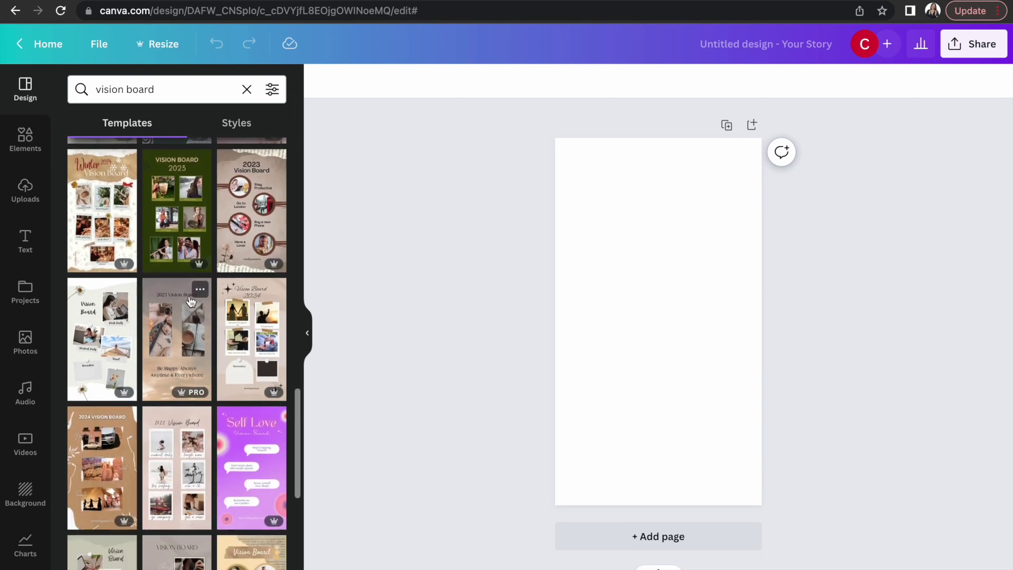
# - Add the marbled beige-and-gold paint photo from the neutral photo results and resize it to cover the whole page
pyautogui.scroll(-6, 189, 293)
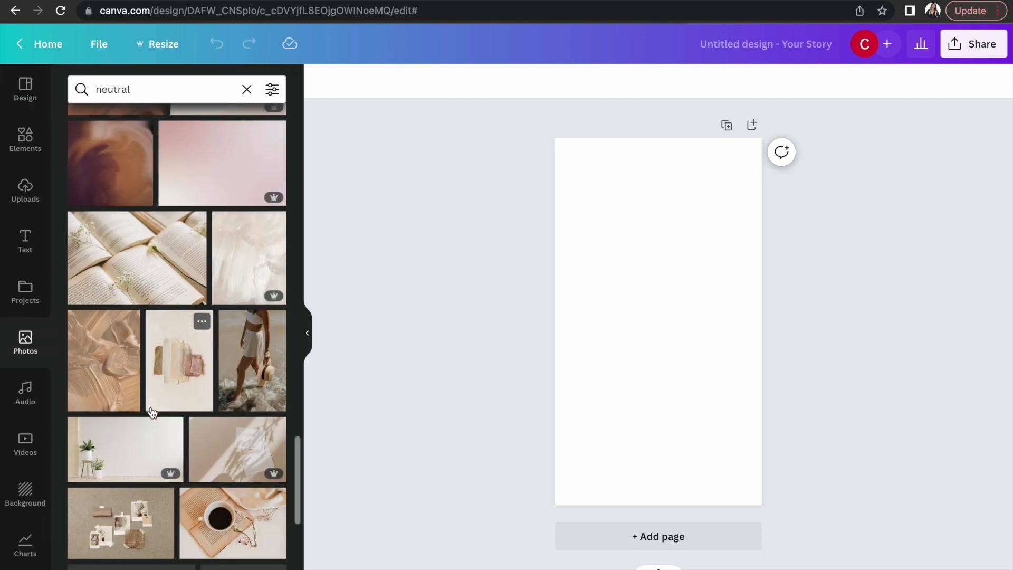
pyautogui.scroll(-2, 152, 412)
pyautogui.scroll(-7, 152, 412)
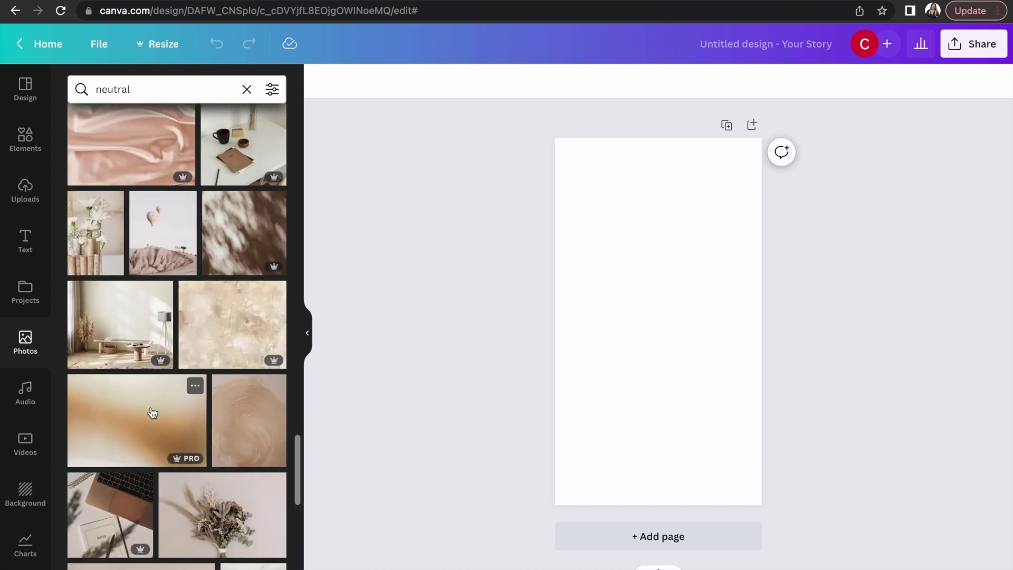
pyautogui.scroll(-15, 152, 412)
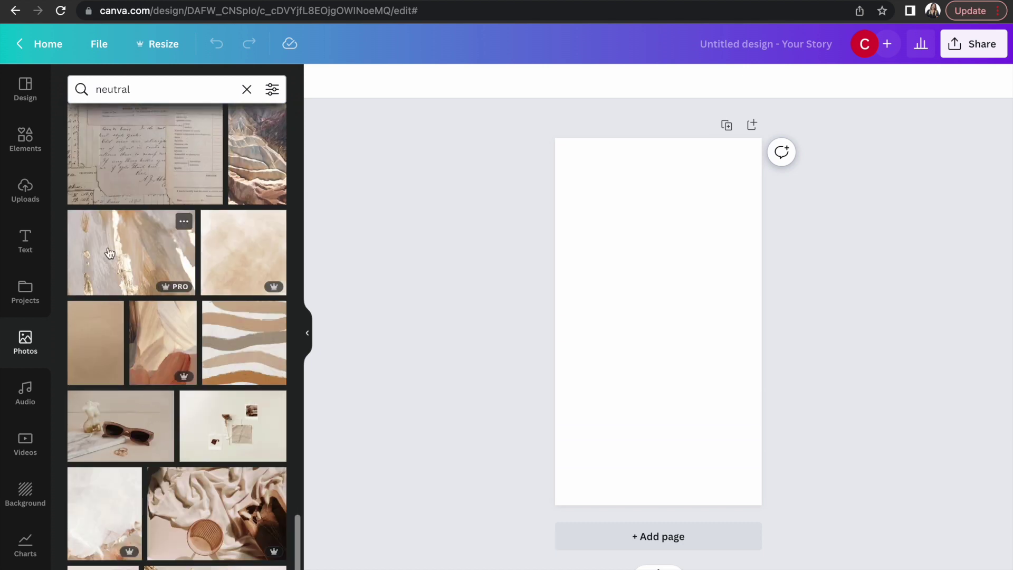
pyautogui.click(110, 254)
pyautogui.moveTo(659, 409); pyautogui.dragTo(747, 320)
pyautogui.moveTo(668, 329); pyautogui.dragTo(621, 227)
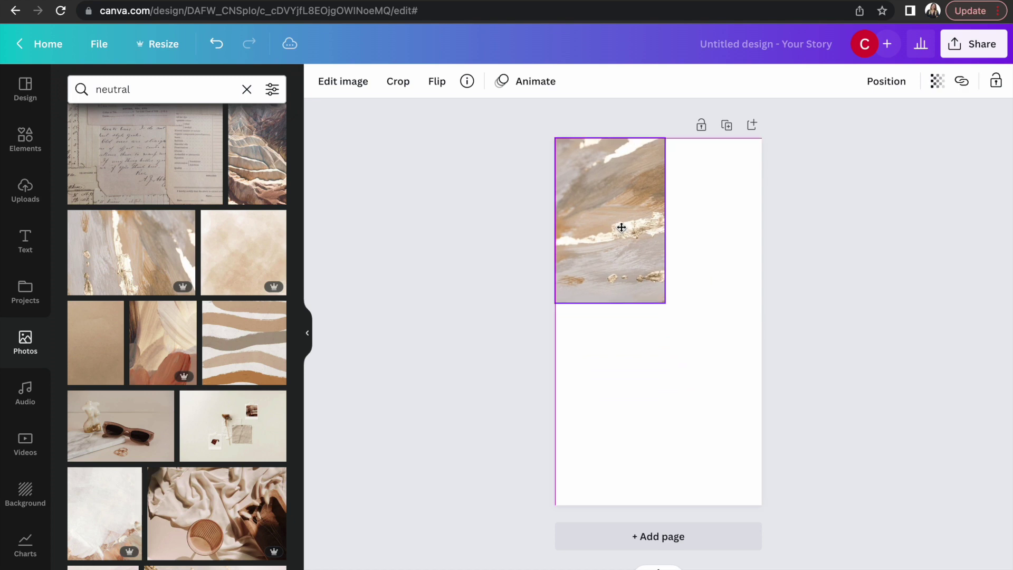
pyautogui.moveTo(664, 305); pyautogui.dragTo(722, 478)
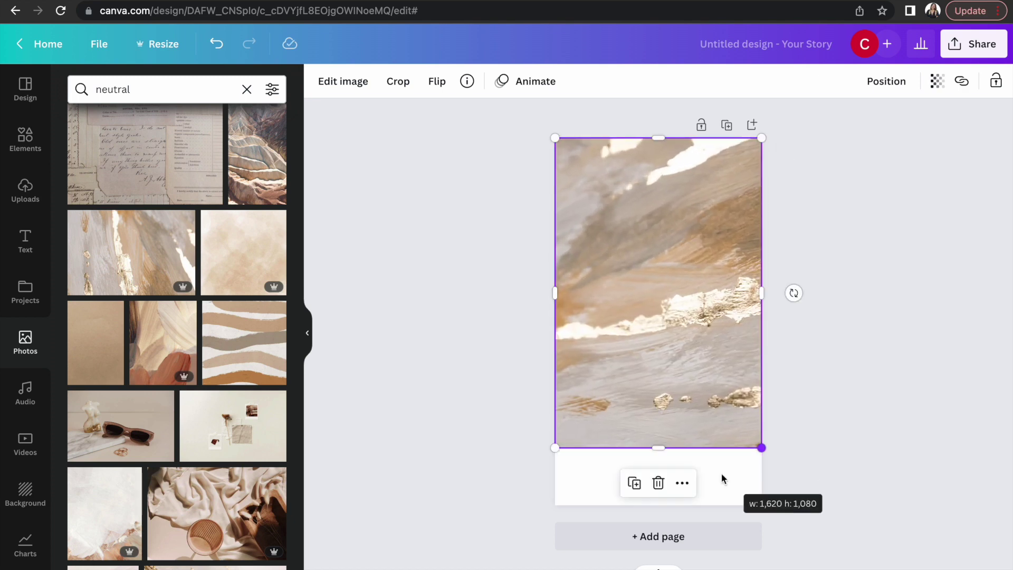
pyautogui.moveTo(657, 448); pyautogui.dragTo(658, 505)
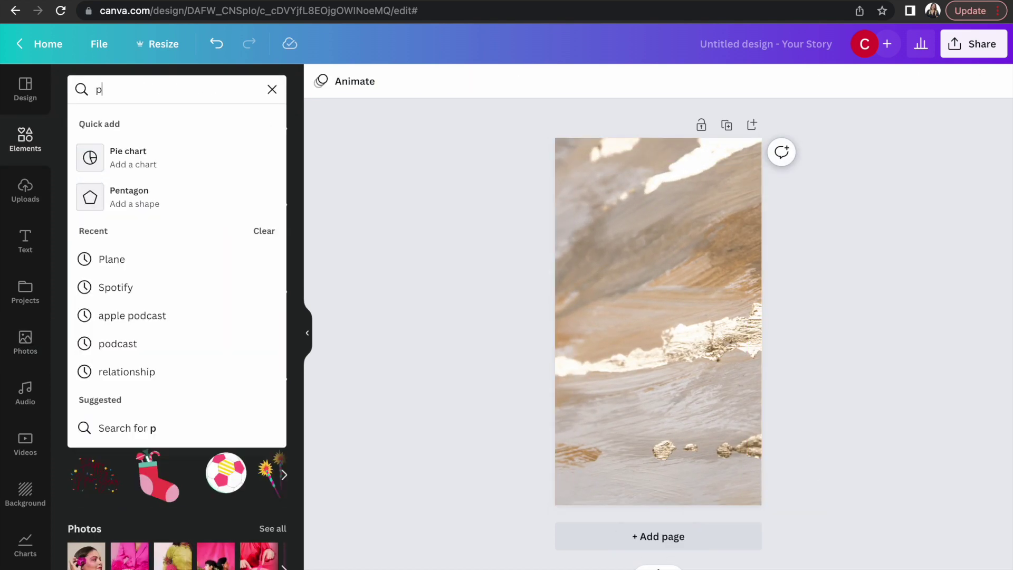
# - Search the elements for "photo frame" and place a small upright gold frame at the page's lower left
pyautogui.write('hoto')
pyautogui.click(137, 156)
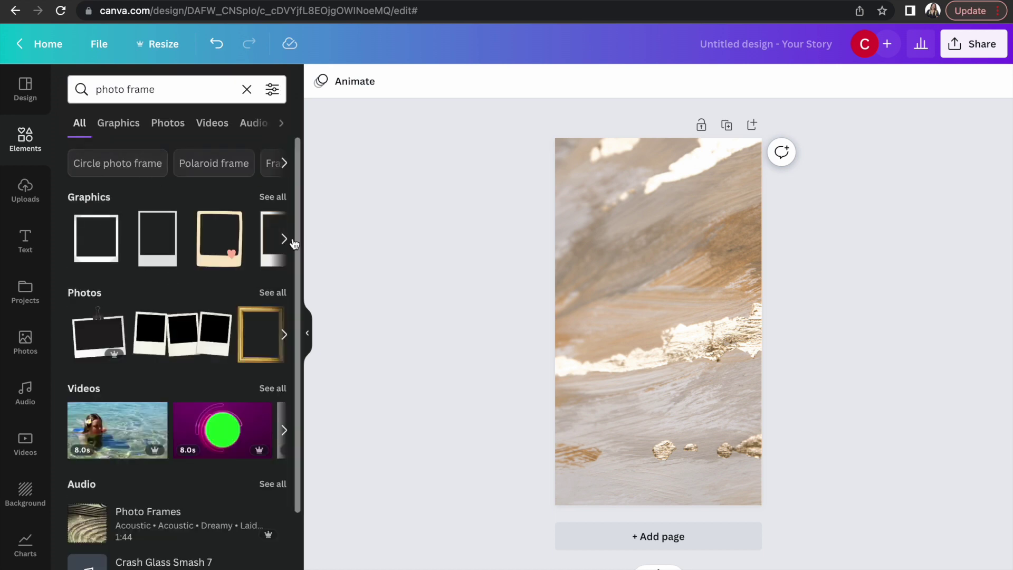
pyautogui.click(273, 293)
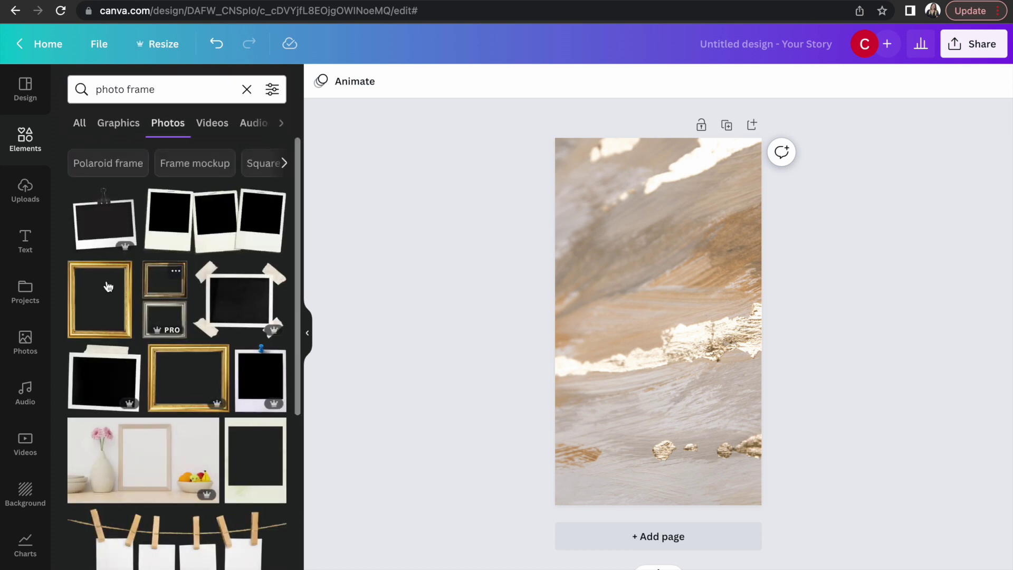
pyautogui.click(108, 292)
pyautogui.moveTo(741, 322); pyautogui.dragTo(668, 319)
pyautogui.moveTo(668, 379); pyautogui.dragTo(598, 468)
# - Duplicate the gold frame five times and arrange the frames in two columns of three
pyautogui.click(656, 411)
pyautogui.click(579, 217)
pyautogui.click(581, 218)
pyautogui.click(582, 219)
pyautogui.click(583, 220)
pyautogui.moveTo(617, 316); pyautogui.dragTo(727, 375)
pyautogui.click(624, 294)
pyautogui.moveTo(625, 293); pyautogui.dragTo(737, 242)
pyautogui.click(618, 296)
pyautogui.moveTo(619, 296); pyautogui.dragTo(612, 270)
pyautogui.click(576, 270)
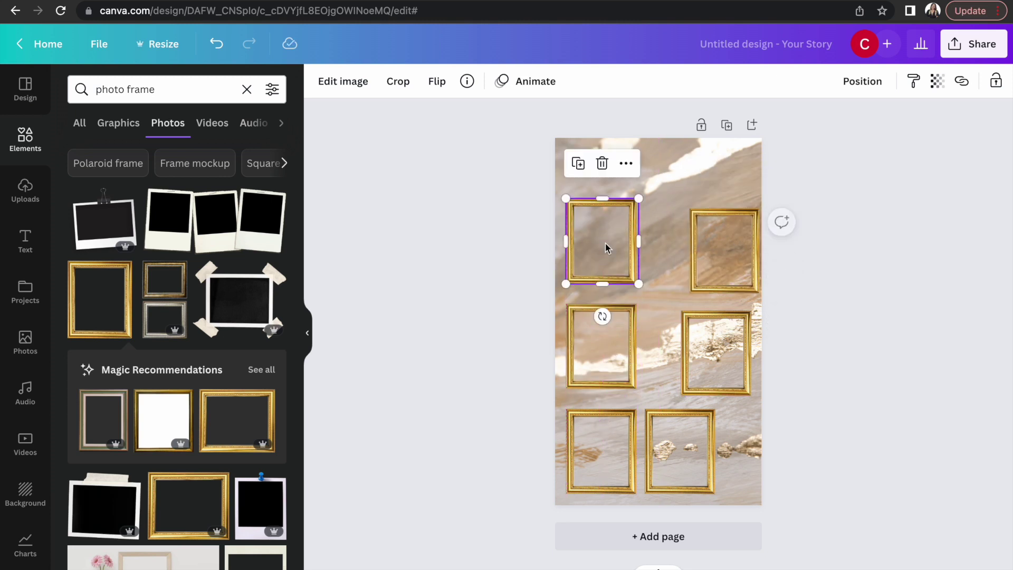
# - Add a text in the glowing Sparkle style reading "My Life in 2023"
pyautogui.click(24, 247)
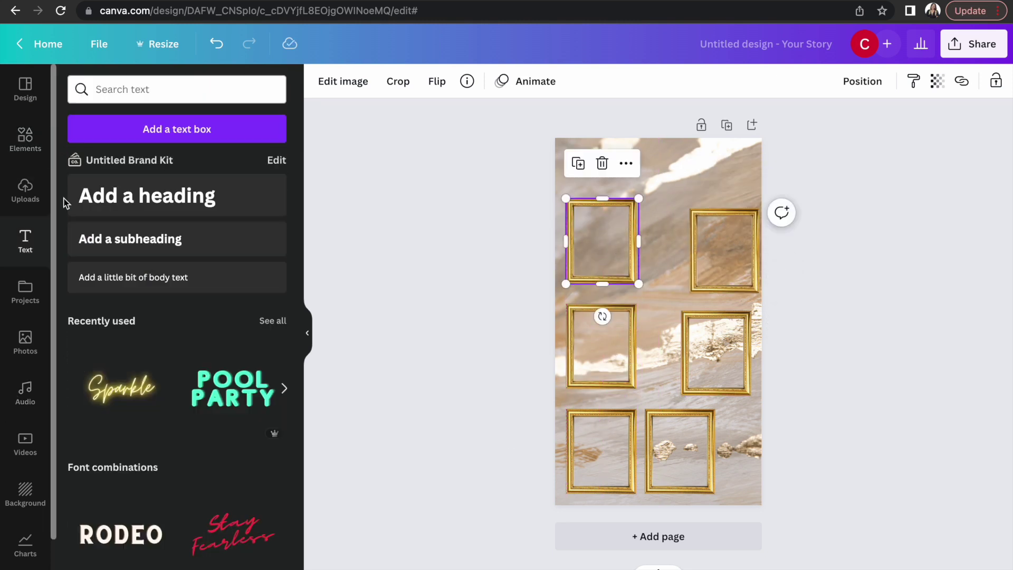
pyautogui.click(123, 384)
pyautogui.doubleClick(676, 320)
pyautogui.write('My life in 2023')
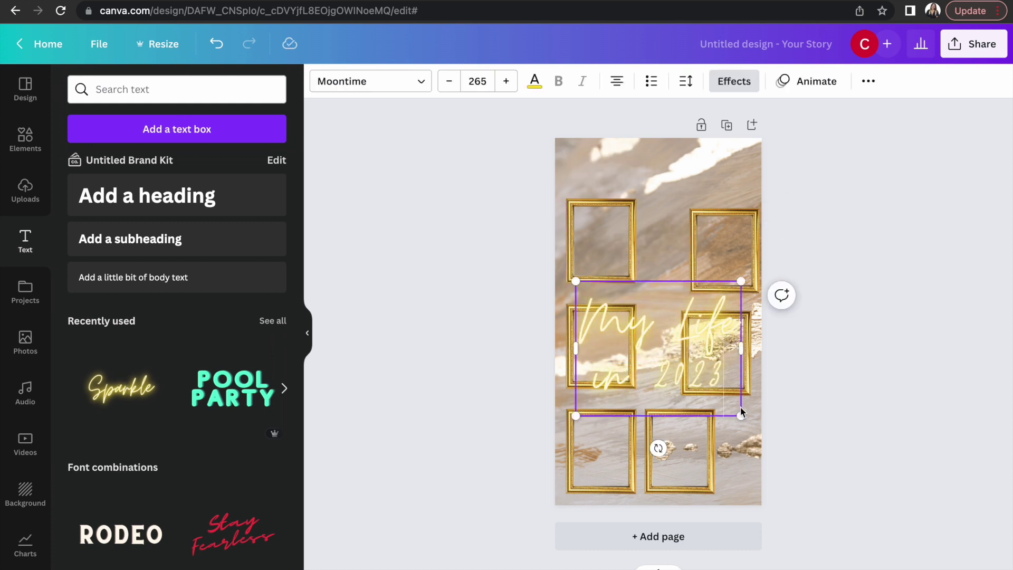
# - Shrink the title to size 110 on a single line and move it above the frames
pyautogui.moveTo(741, 415); pyautogui.dragTo(700, 382)
pyautogui.moveTo(647, 305); pyautogui.dragTo(744, 305)
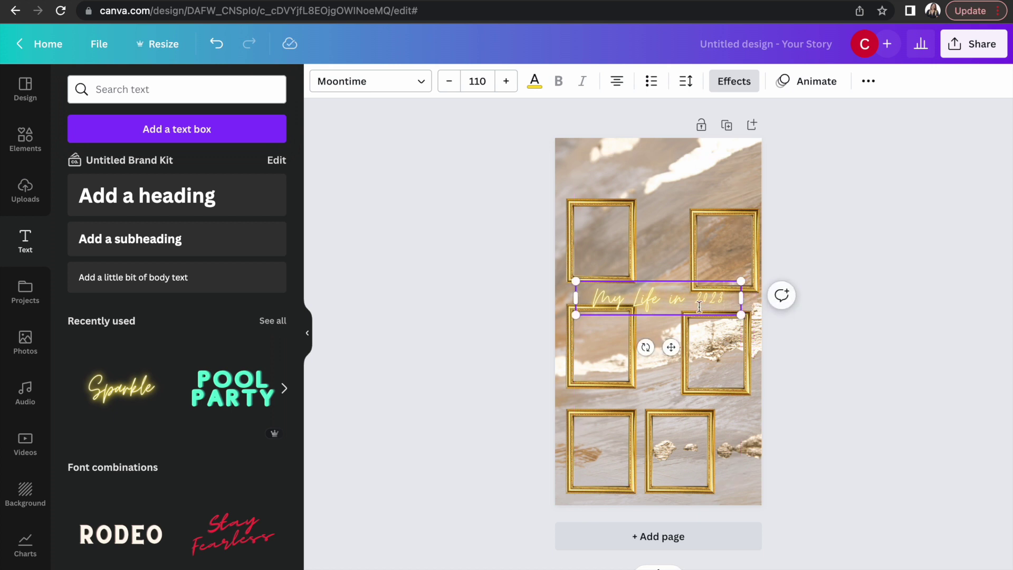
pyautogui.moveTo(638, 299); pyautogui.dragTo(661, 169)
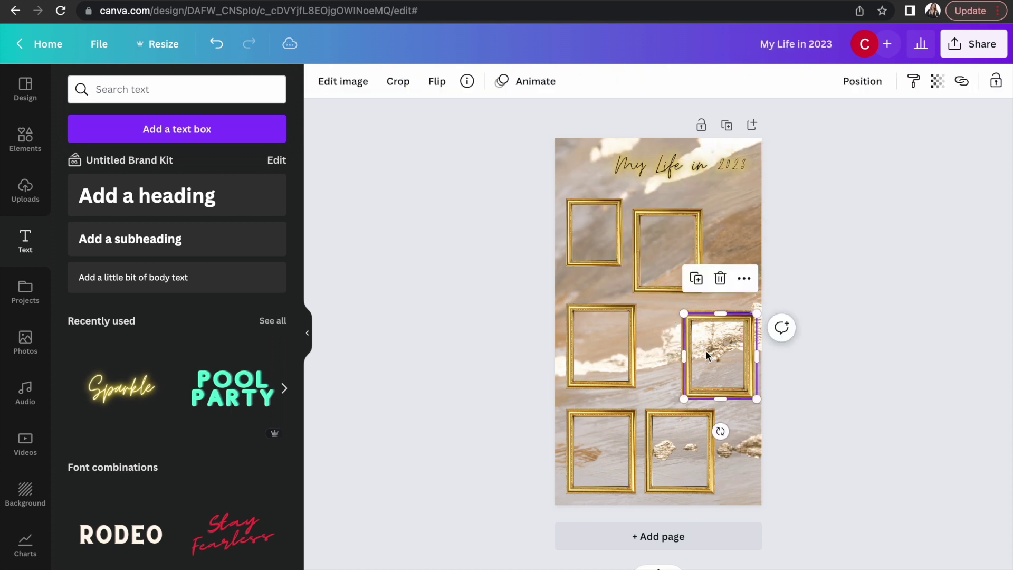
# - Move two gold frames into the page's bottom corners and spread the other frames over the area above them
pyautogui.moveTo(705, 350); pyautogui.dragTo(717, 272)
pyautogui.moveTo(679, 449); pyautogui.dragTo(707, 458)
pyautogui.moveTo(618, 455); pyautogui.dragTo(611, 466)
pyautogui.moveTo(718, 370); pyautogui.dragTo(676, 402)
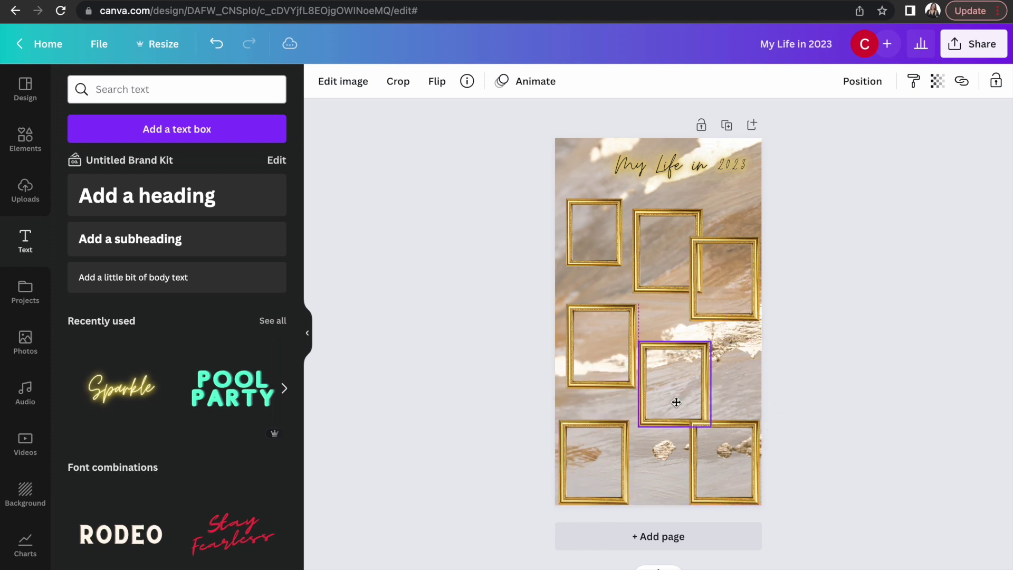
pyautogui.moveTo(710, 317); pyautogui.dragTo(713, 320)
pyautogui.moveTo(588, 229); pyautogui.dragTo(583, 223)
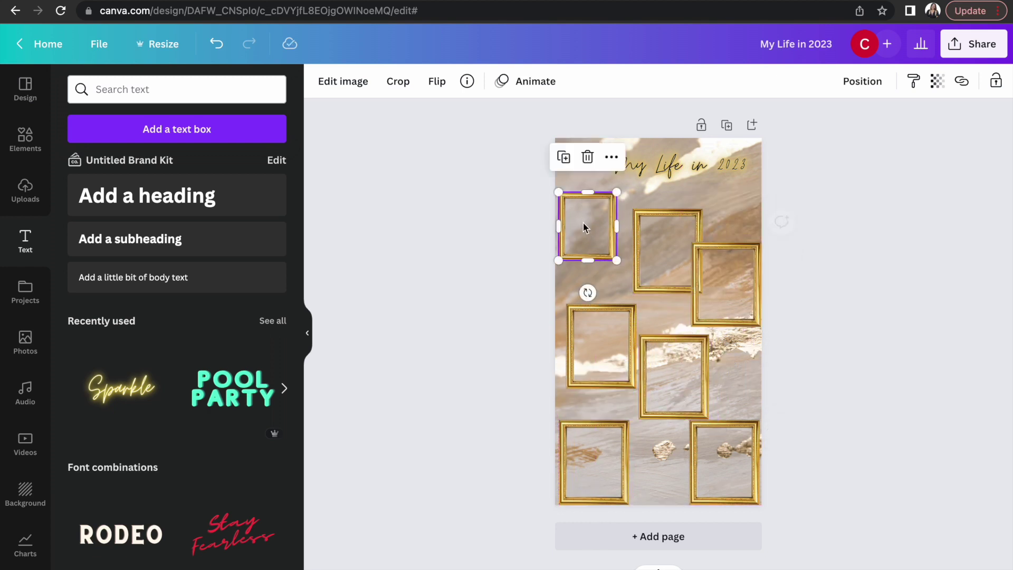
# - Resize and align the gold frames into three columns, with three frames on each side and two smaller ones in the centre
pyautogui.click(668, 234)
pyautogui.moveTo(705, 211); pyautogui.dragTo(689, 223)
pyautogui.moveTo(648, 260); pyautogui.dragTo(640, 262)
pyautogui.click(714, 287)
pyautogui.moveTo(714, 287); pyautogui.dragTo(712, 239)
pyautogui.click(607, 343)
pyautogui.moveTo(636, 305); pyautogui.dragTo(627, 318)
pyautogui.moveTo(702, 372); pyautogui.dragTo(746, 327)
pyautogui.moveTo(618, 359); pyautogui.dragTo(612, 343)
pyautogui.moveTo(689, 300); pyautogui.dragTo(698, 300)
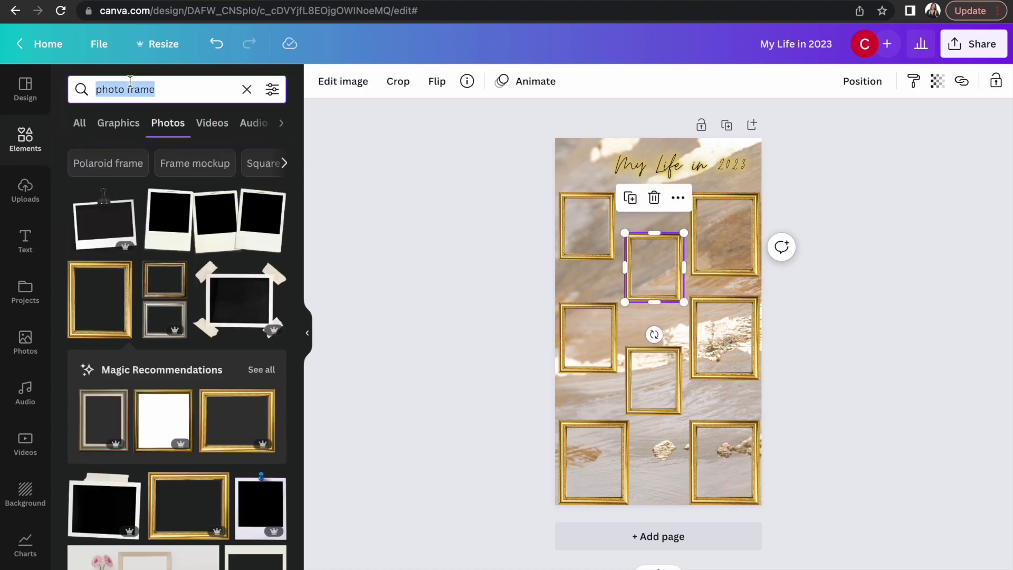
# - Search the photo elements for "Plane" and add the picture of a golden airplane on a map of Thailand and Vietnam
pyautogui.write('plane')
pyautogui.click(109, 153)
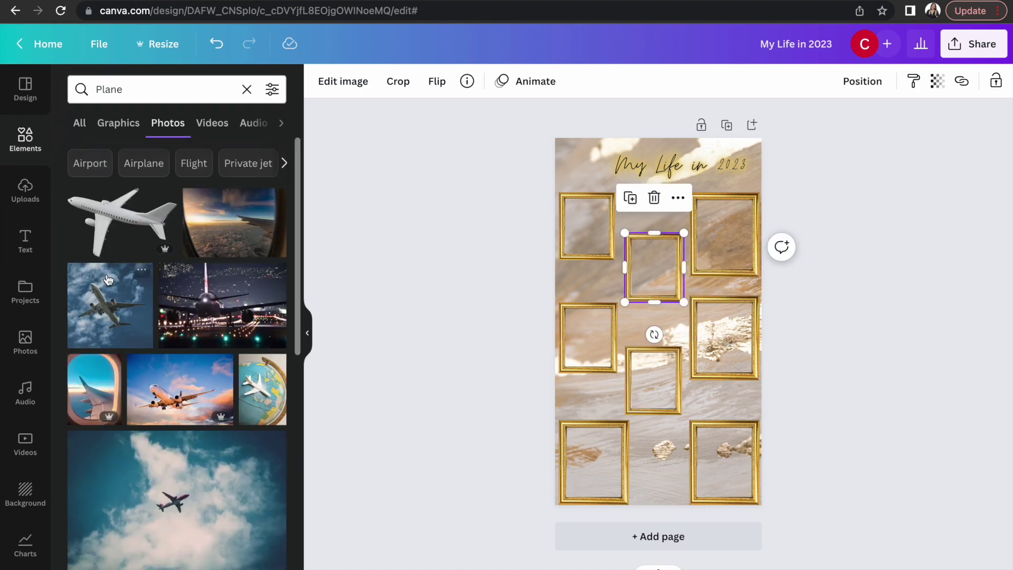
pyautogui.scroll(-10, 108, 280)
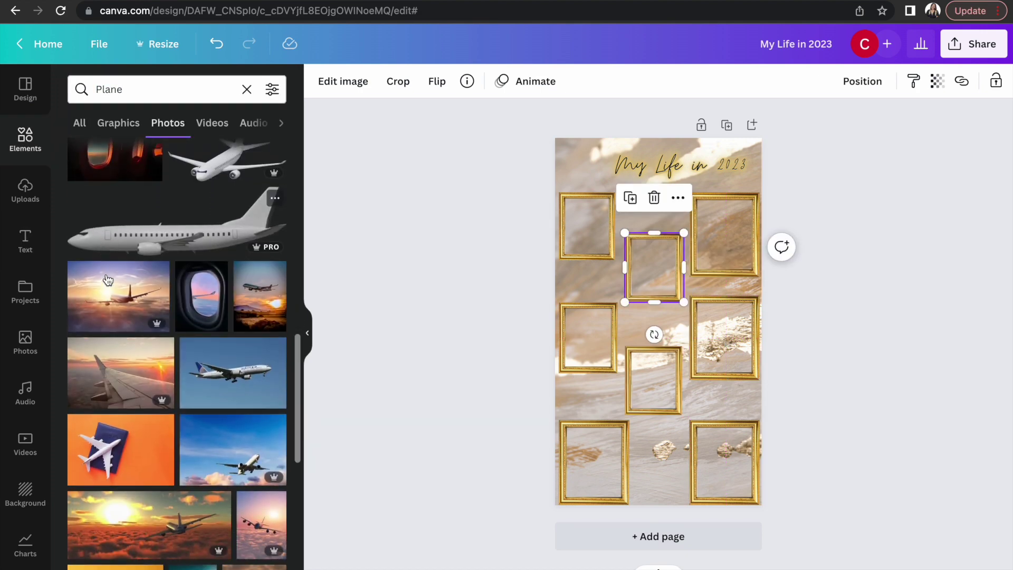
pyautogui.scroll(-15, 107, 280)
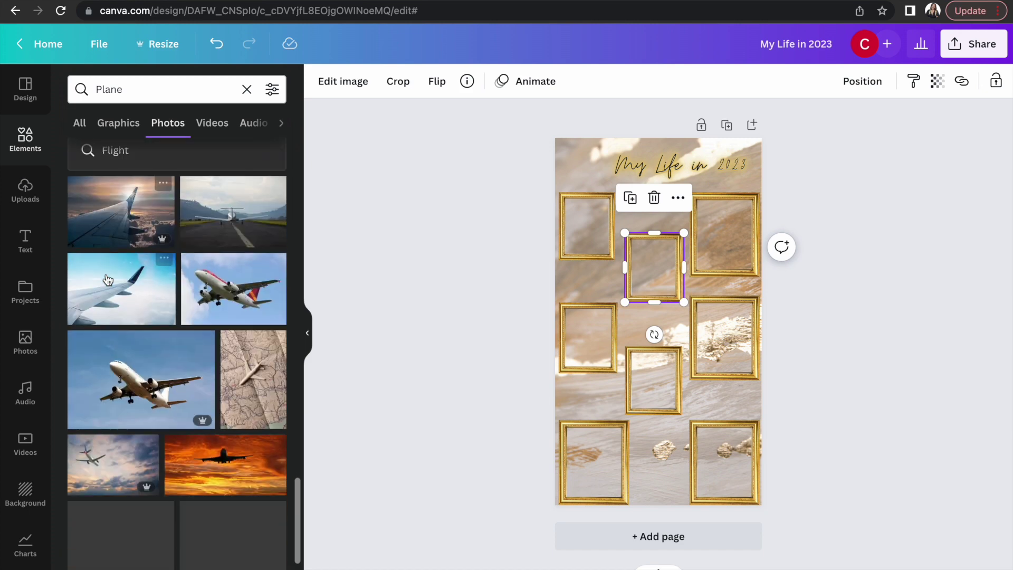
pyautogui.scroll(-5, 106, 278)
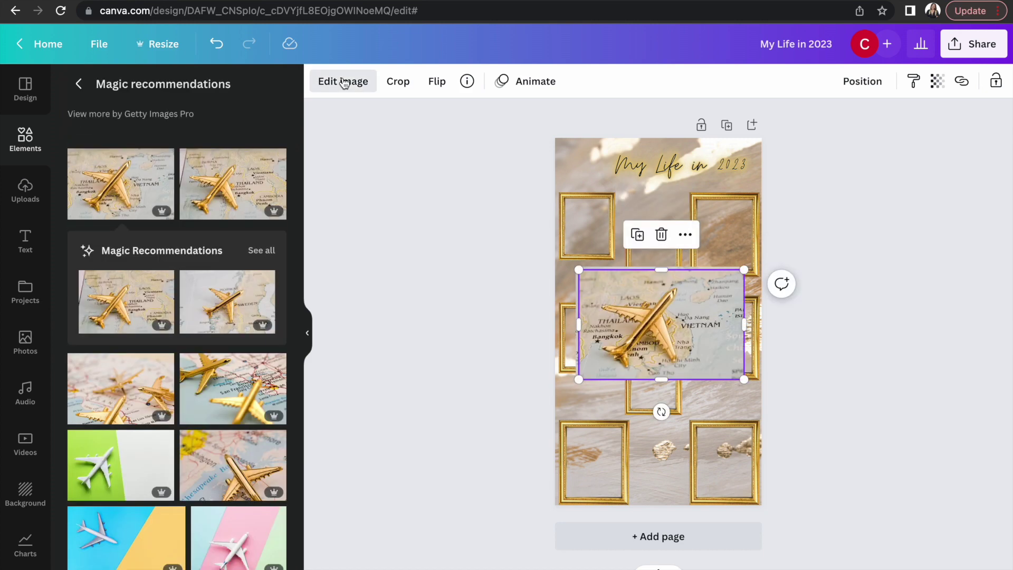
# - Remove the airplane photo's background and fit the shrunken golden plane inside the page's top-left frame
pyautogui.click(344, 82)
pyautogui.click(100, 206)
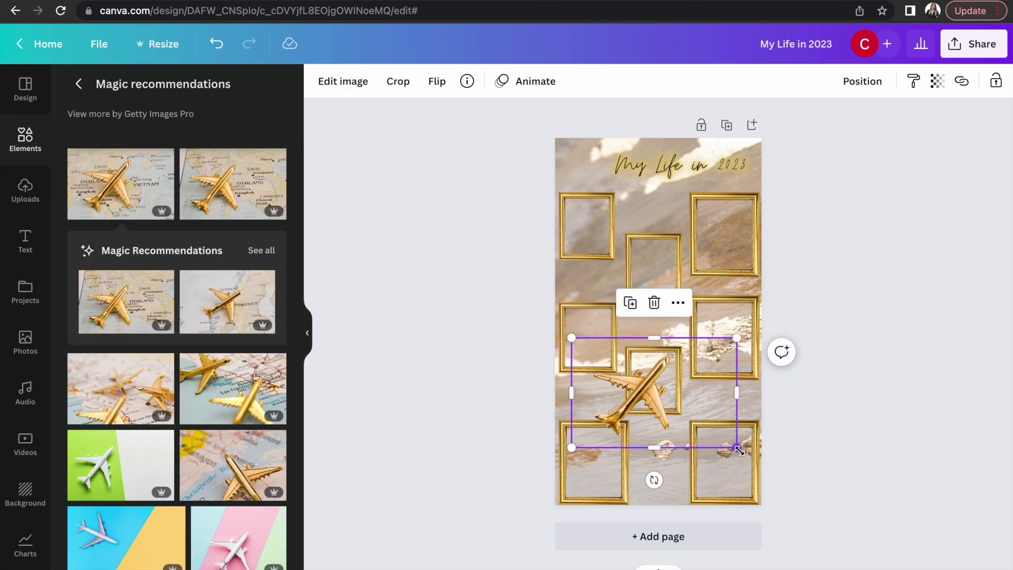
pyautogui.moveTo(739, 450); pyautogui.dragTo(606, 392)
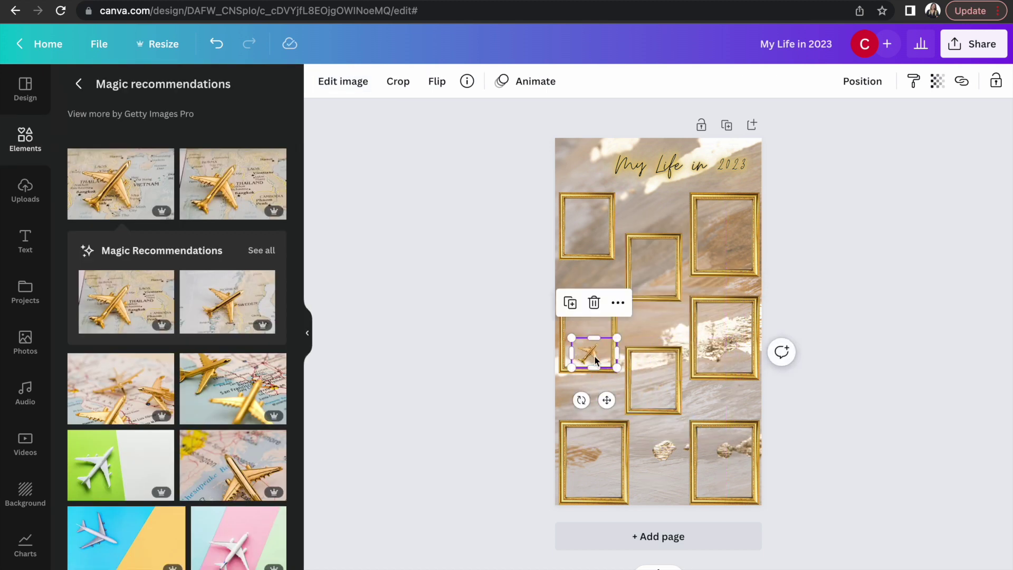
pyautogui.moveTo(602, 353); pyautogui.dragTo(576, 230)
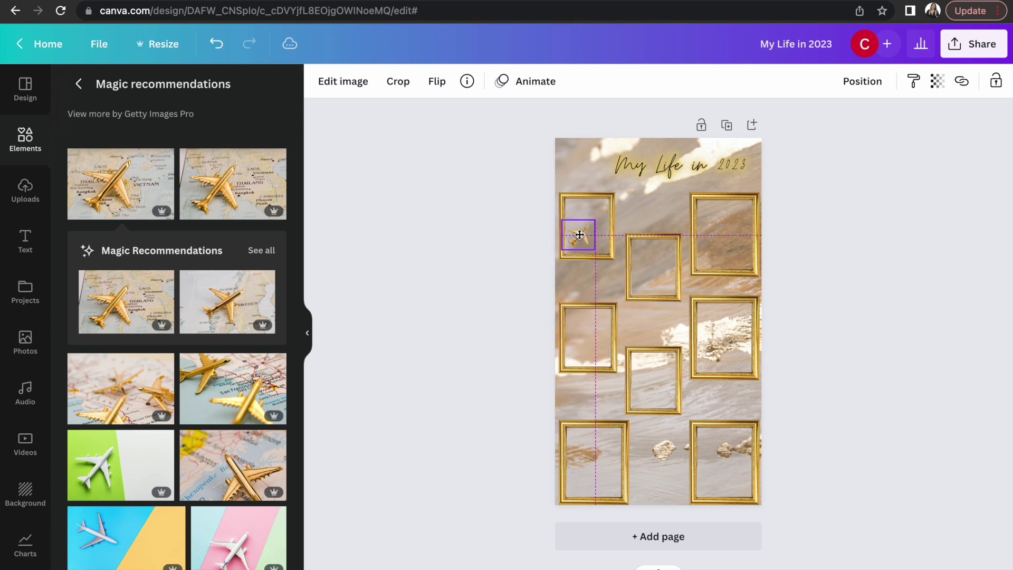
# - Search the elements for "africa"
pyautogui.click(26, 142)
pyautogui.click(153, 89)
pyautogui.write('africe')
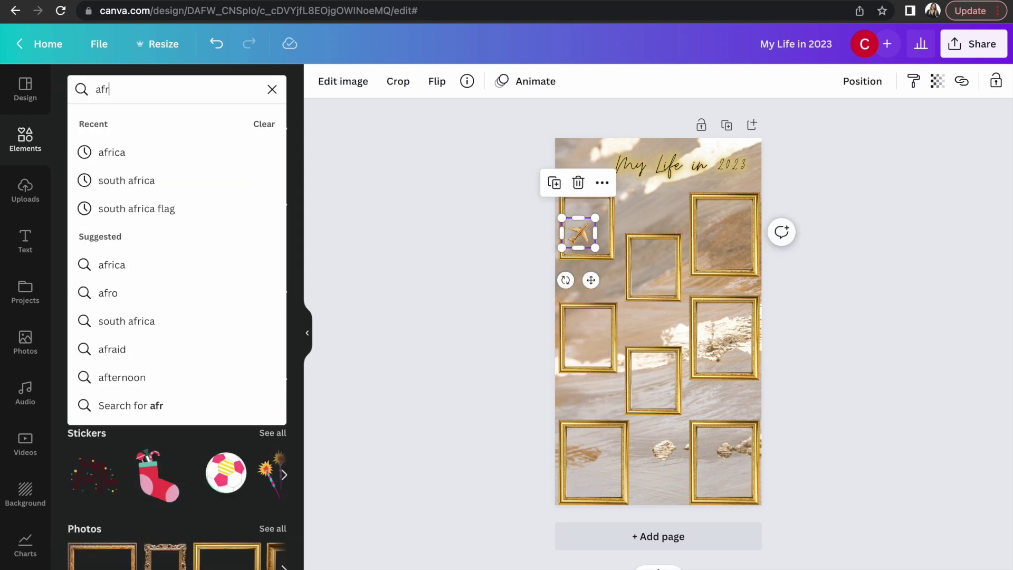
pyautogui.press('BackSpace')
pyautogui.write('a')
pyautogui.press('Return')
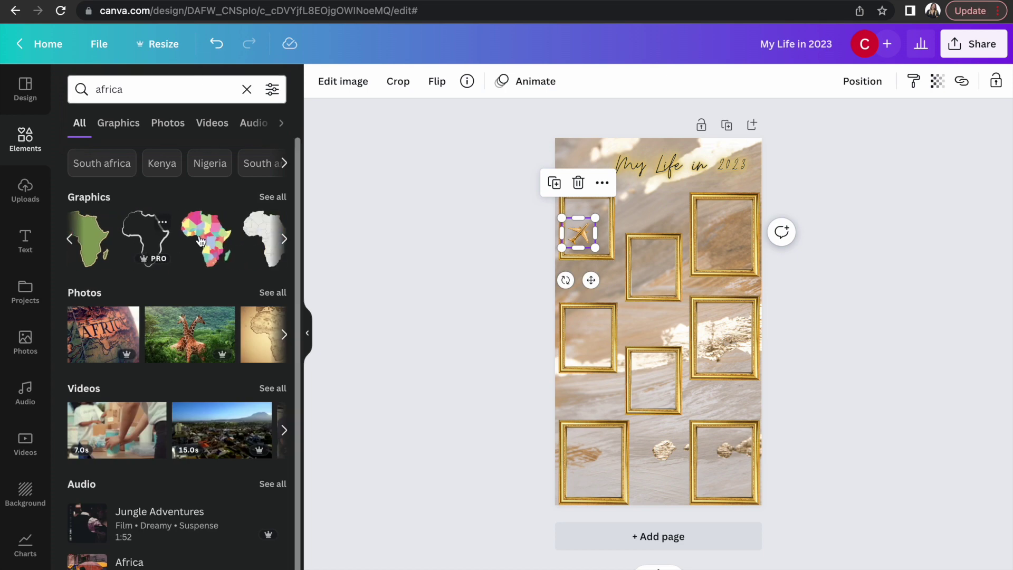
# - Add the brown striped Africa map from the graphics results and fit it with the plane inside the top-left frame
pyautogui.click(273, 198)
pyautogui.scroll(-10, 194, 388)
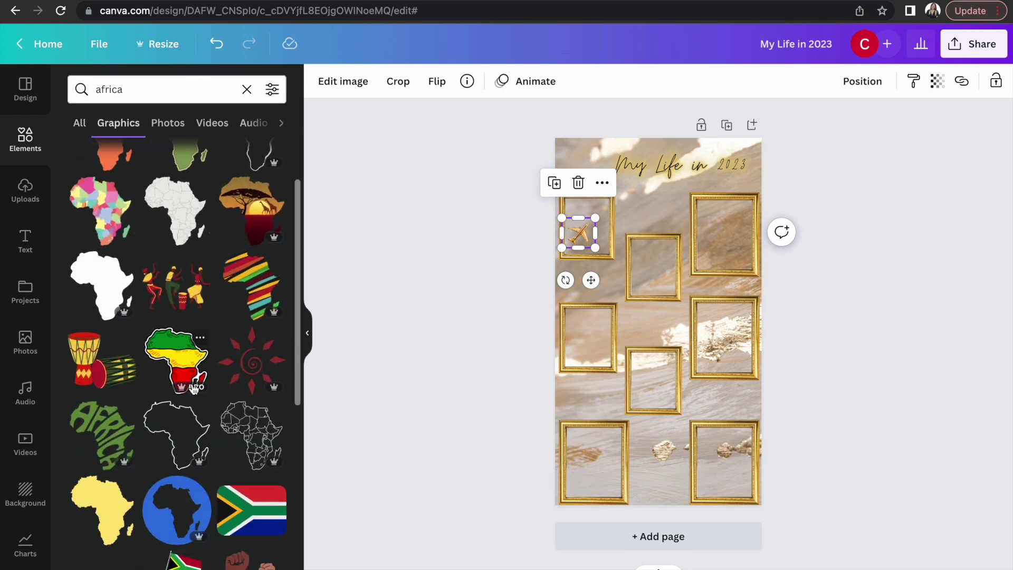
pyautogui.scroll(-5, 193, 389)
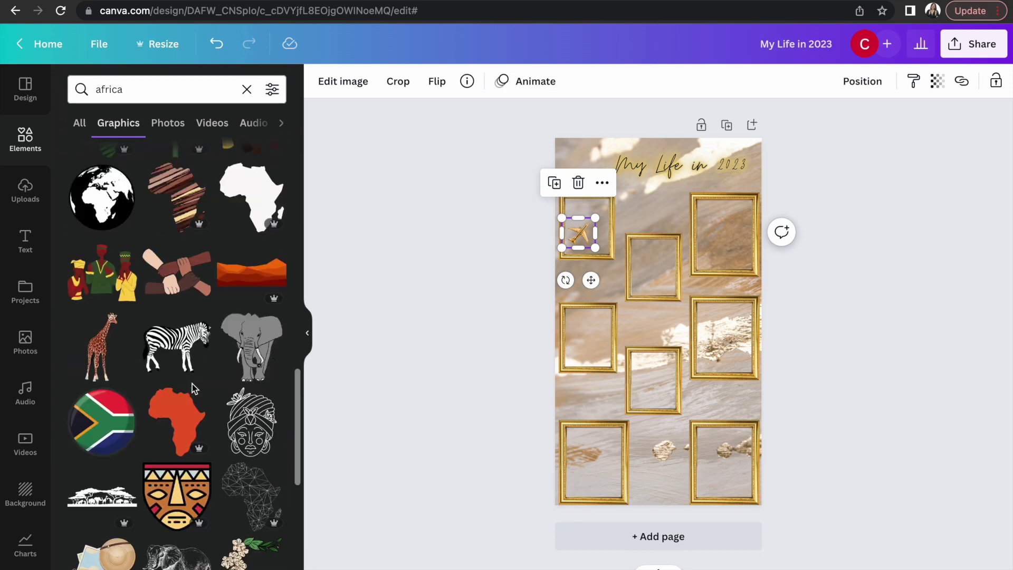
pyautogui.click(178, 206)
pyautogui.moveTo(699, 272); pyautogui.dragTo(575, 251)
pyautogui.click(541, 244)
pyautogui.click(614, 241)
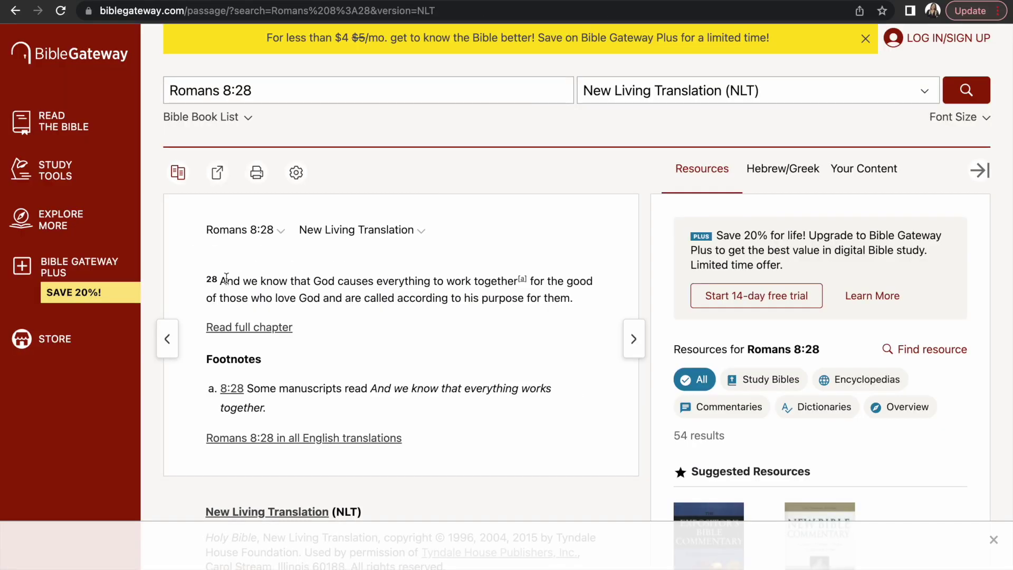
# - Copy the Romans 8:28 verse from Bible Gateway and add it to the Canva design as small body text over the middle-left frame
pyautogui.moveTo(219, 281); pyautogui.dragTo(572, 297)
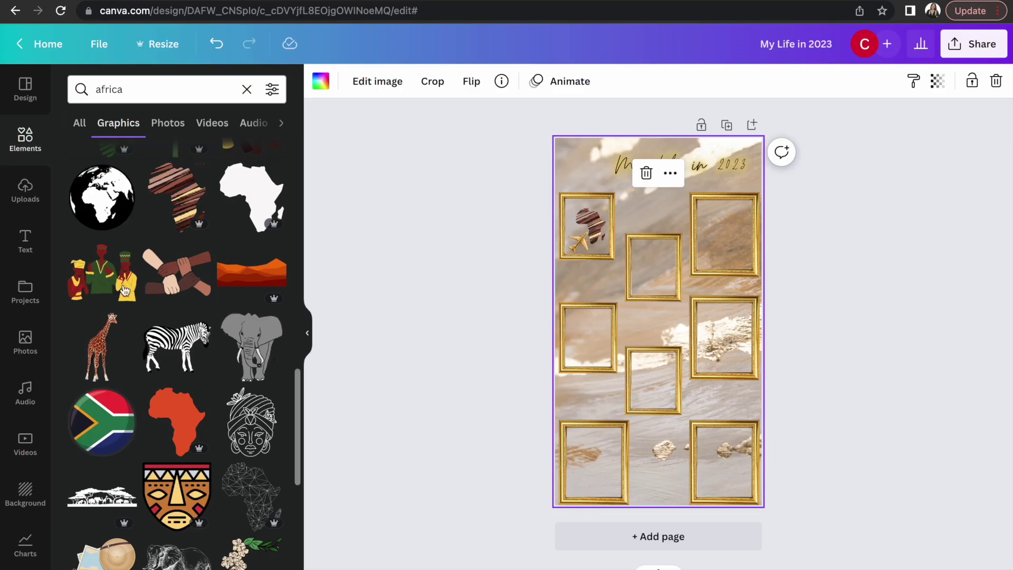
pyautogui.click(25, 241)
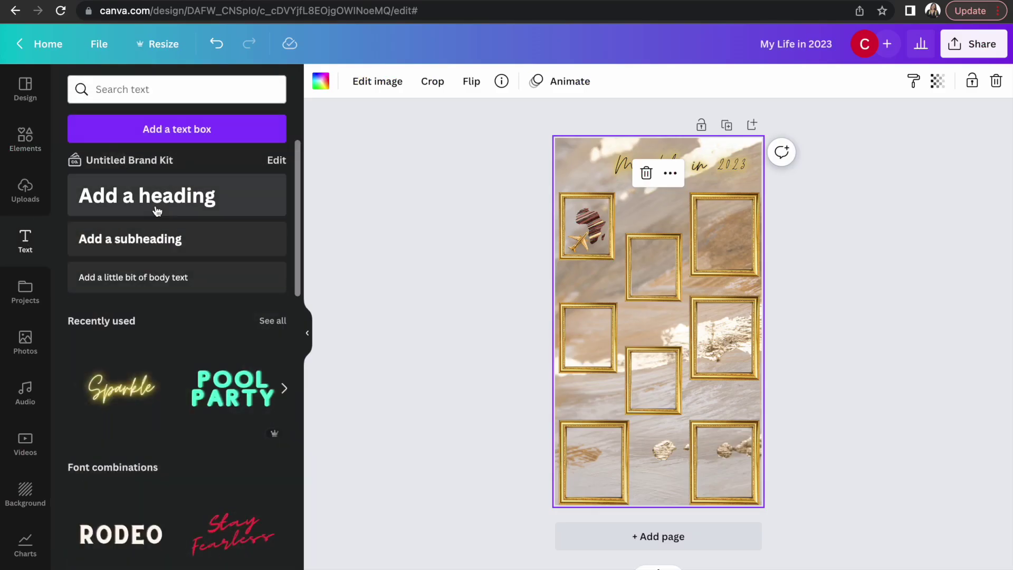
pyautogui.click(152, 278)
pyautogui.write('And we know that God causes everything to work together[a] for the good of those who love God and are called according to his purpose for them.')
pyautogui.moveTo(765, 336); pyautogui.dragTo(648, 348)
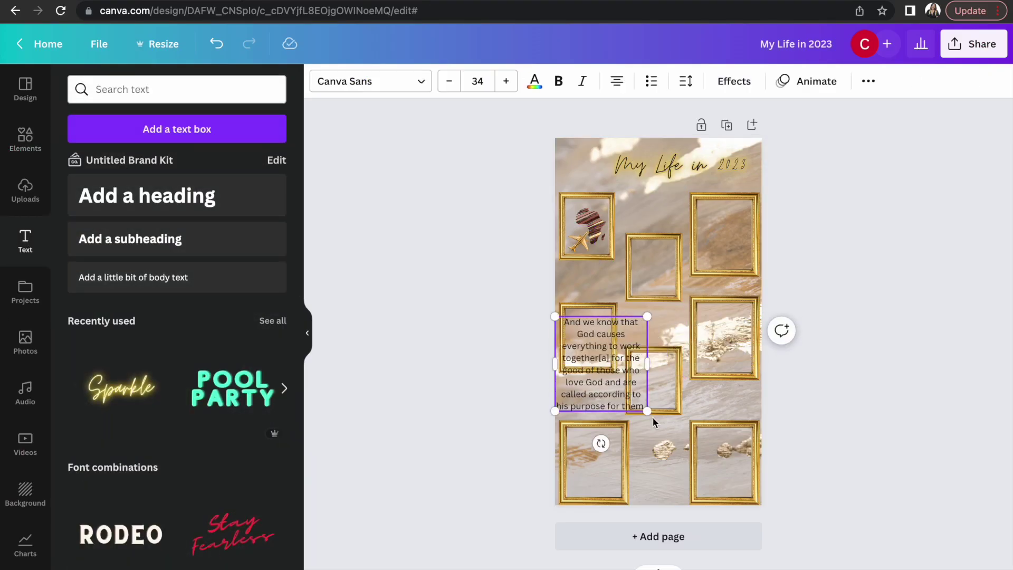
pyautogui.moveTo(649, 414); pyautogui.dragTo(612, 384)
# - Centre the title along the page's top edge and move the centre, right and middle-left frames lower to free space beneath it
pyautogui.click(680, 165)
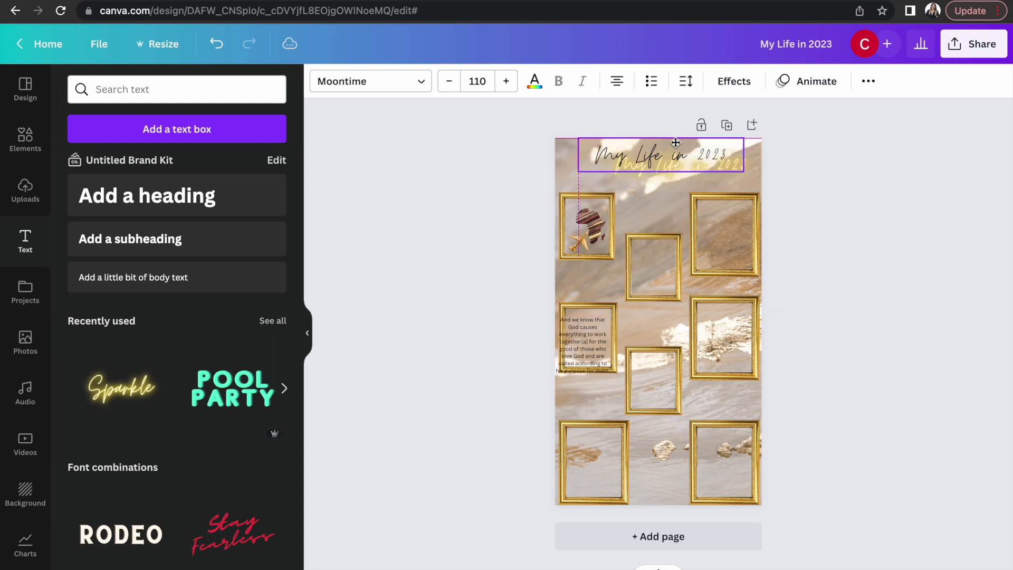
pyautogui.moveTo(680, 166); pyautogui.dragTo(661, 147)
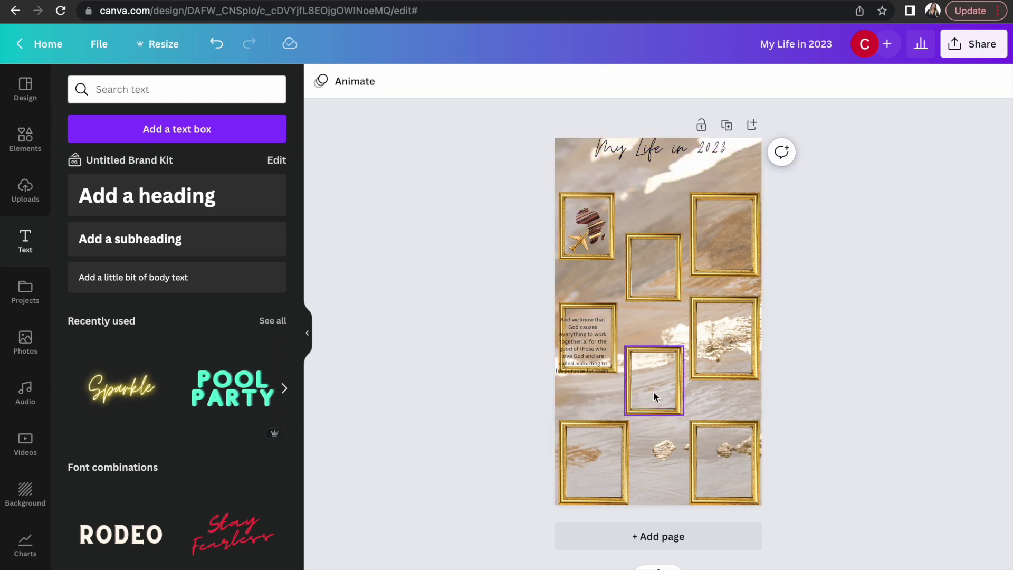
pyautogui.moveTo(654, 398); pyautogui.dragTo(661, 479)
pyautogui.moveTo(730, 334); pyautogui.dragTo(730, 370)
pyautogui.click(596, 331)
pyautogui.moveTo(597, 332); pyautogui.dragTo(589, 365)
pyautogui.moveTo(635, 296); pyautogui.dragTo(636, 401)
pyautogui.moveTo(723, 238); pyautogui.dragTo(721, 278)
# - Move the top-left frame lower on the page together with its Africa map and golden plane
pyautogui.moveTo(594, 256); pyautogui.dragTo(593, 322)
pyautogui.click(586, 230)
pyautogui.moveTo(590, 219); pyautogui.dragTo(591, 281)
pyautogui.click(570, 255)
pyautogui.moveTo(587, 241); pyautogui.dragTo(587, 307)
# - Place the verse text directly beneath the title and widen its box to about 977, nearly the full page width
pyautogui.click(657, 197)
pyautogui.moveTo(619, 187); pyautogui.dragTo(562, 187)
pyautogui.moveTo(675, 173); pyautogui.dragTo(758, 176)
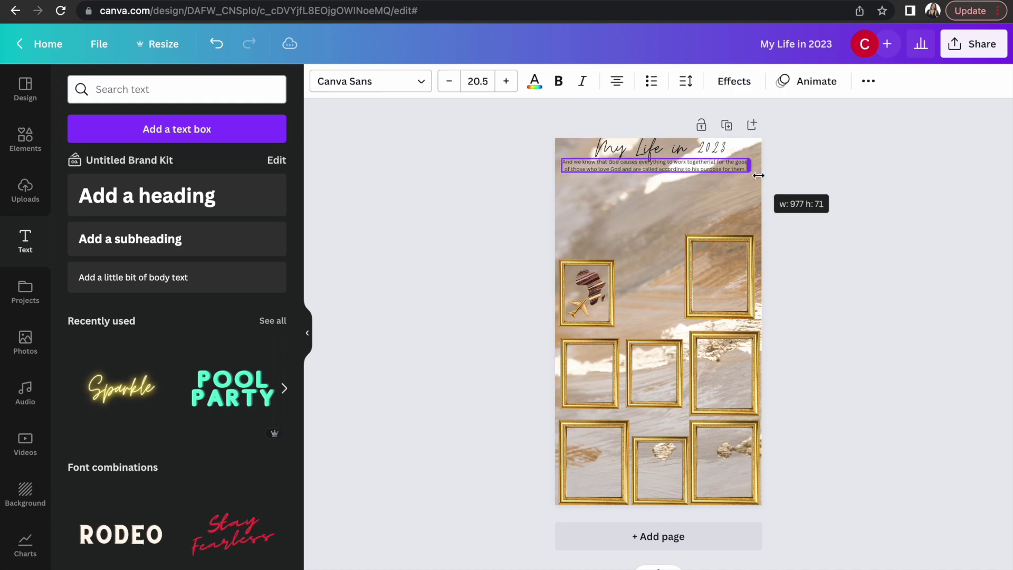
# - Enlarge the verse text's font size and move the verse slightly lower beneath the title
pyautogui.click(477, 81)
pyautogui.click(492, 373)
pyautogui.click(624, 269)
pyautogui.moveTo(605, 191); pyautogui.dragTo(604, 207)
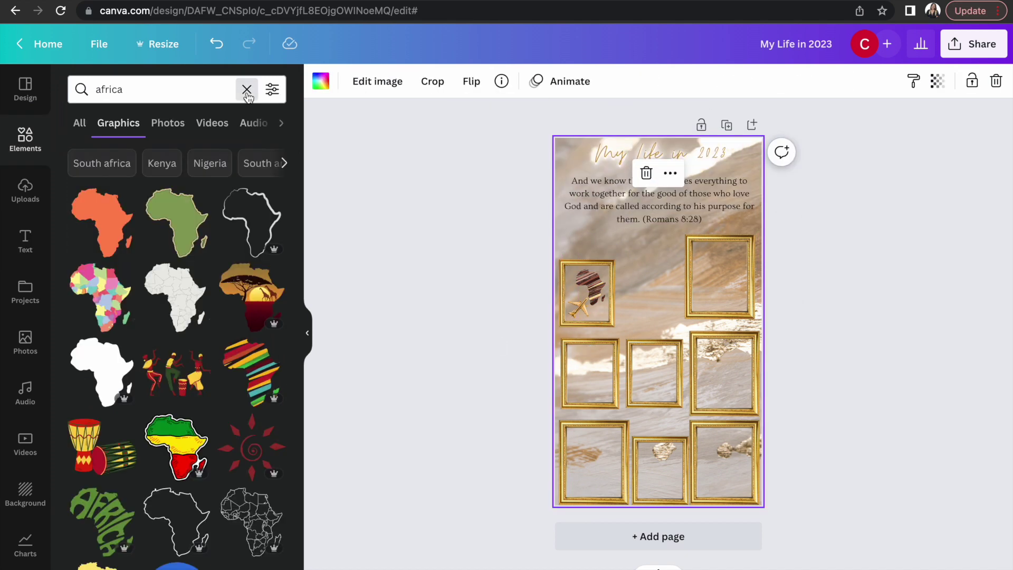
# - Add a square shape, stretch it into a gold rectangle covering the verse text, and adjust its height
pyautogui.click(243, 89)
pyautogui.click(87, 292)
pyautogui.click(649, 259)
pyautogui.moveTo(642, 331); pyautogui.dragTo(759, 200)
pyautogui.click(620, 202)
pyautogui.click(596, 227)
pyautogui.moveTo(662, 231); pyautogui.dragTo(661, 225)
# - Lower the gold rectangle's opacity so it forms a translucent band behind the verse
pyautogui.click(940, 81)
pyautogui.click(874, 115)
pyautogui.moveTo(869, 169); pyautogui.dragTo(800, 169)
pyautogui.click(646, 299)
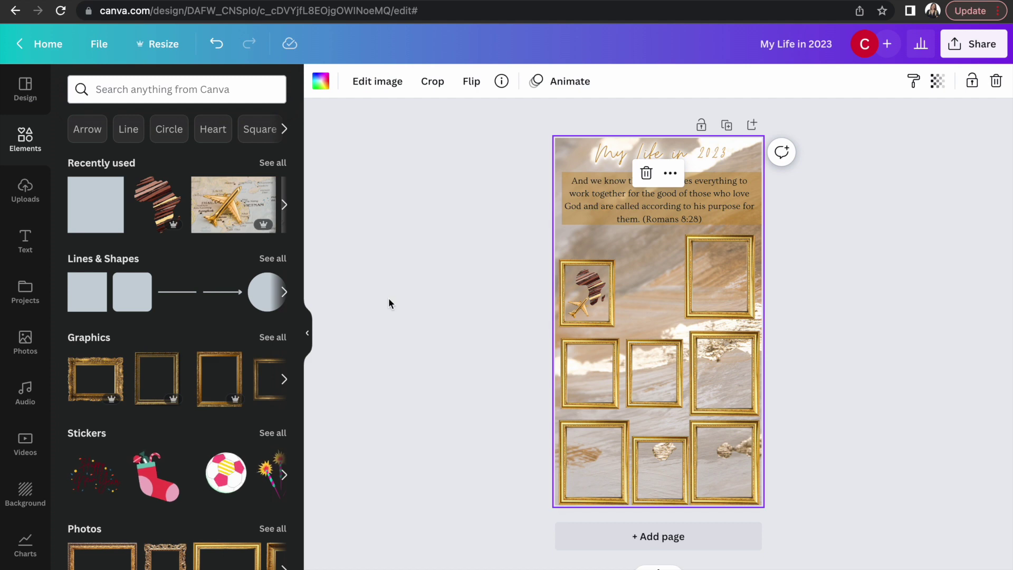
# - Find house photos and add the modern white house with a pool to the page at a reduced size
pyautogui.click(177, 89)
pyautogui.write('house')
pyautogui.press('Return')
pyautogui.click(285, 239)
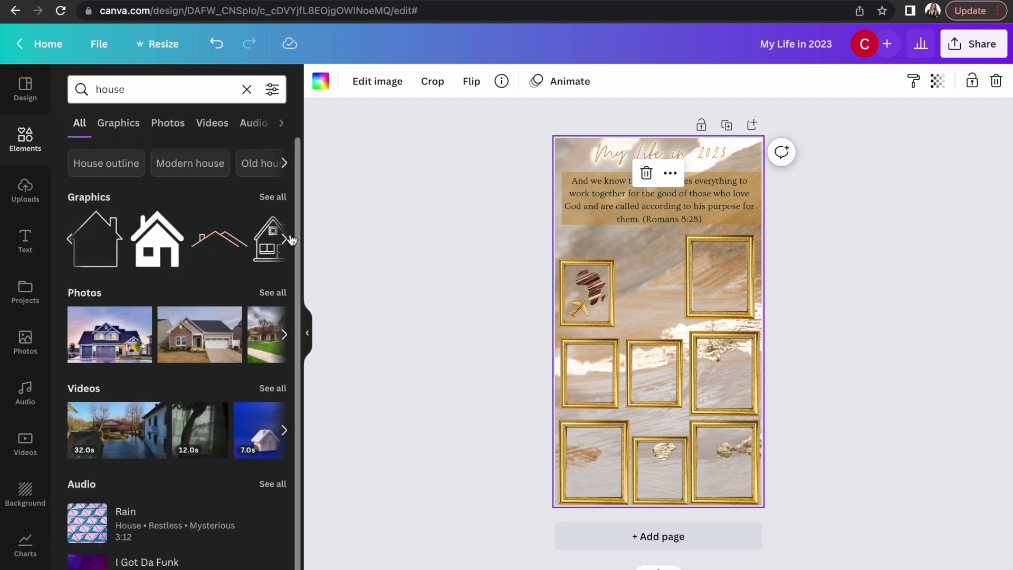
pyautogui.click(169, 124)
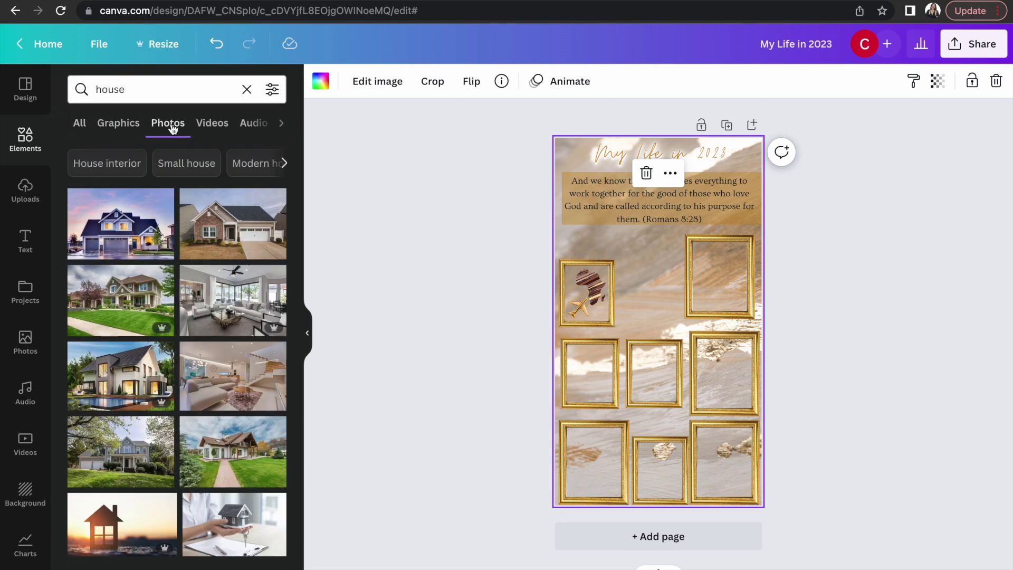
pyautogui.click(120, 376)
pyautogui.moveTo(574, 264); pyautogui.dragTo(690, 409)
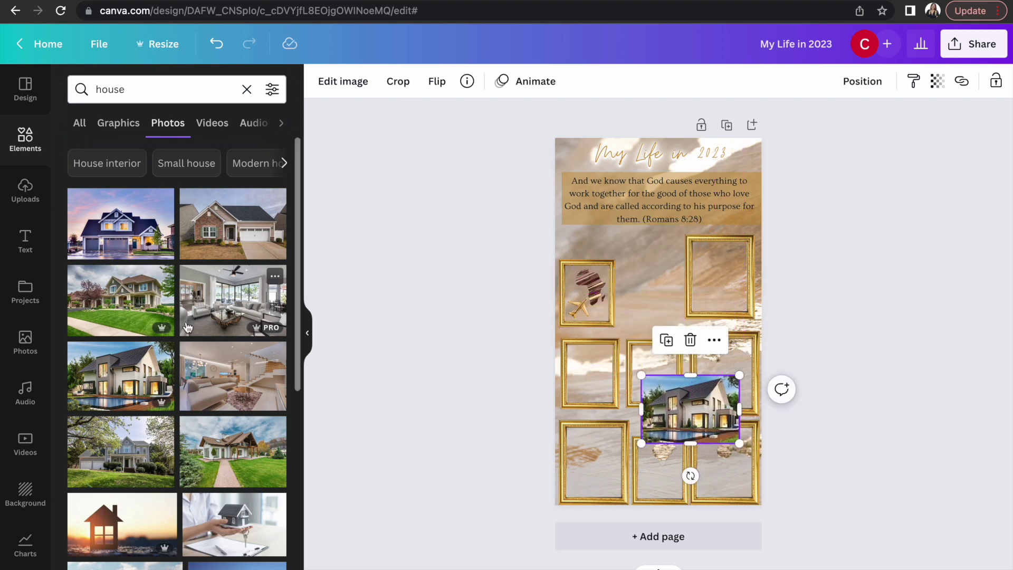
# - Add a landscape gold photo frame and size it for the house photo in the upper centre of the page
pyautogui.click(250, 87)
pyautogui.click(271, 163)
pyautogui.click(213, 332)
pyautogui.click(237, 448)
pyautogui.moveTo(575, 253); pyautogui.dragTo(653, 319)
pyautogui.click(659, 310)
pyautogui.press('Delete')
# - Arrange the landscape frame with the house photo inside it and the small right-hand frame in a row beneath the verse
pyautogui.moveTo(703, 362); pyautogui.dragTo(673, 295)
pyautogui.moveTo(747, 271); pyautogui.dragTo(795, 240)
pyautogui.moveTo(690, 409); pyautogui.dragTo(668, 287)
pyautogui.moveTo(719, 322); pyautogui.dragTo(704, 312)
pyautogui.moveTo(674, 285); pyautogui.dragTo(618, 281)
# - Find a photo of a red book and fit it inside the small upper-right frame
pyautogui.click(79, 84)
pyautogui.click(130, 89)
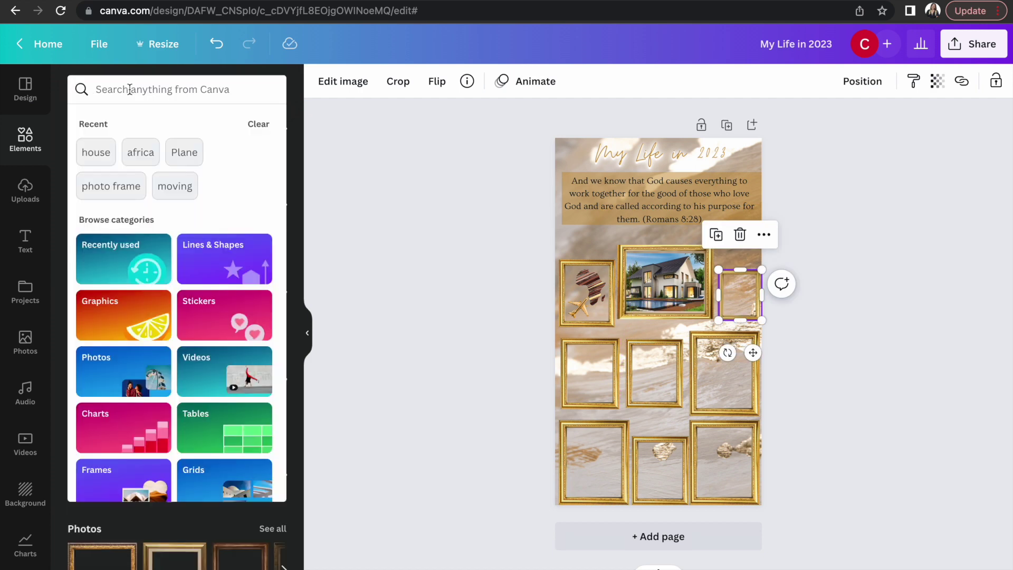
pyautogui.write('book')
pyautogui.press('Return')
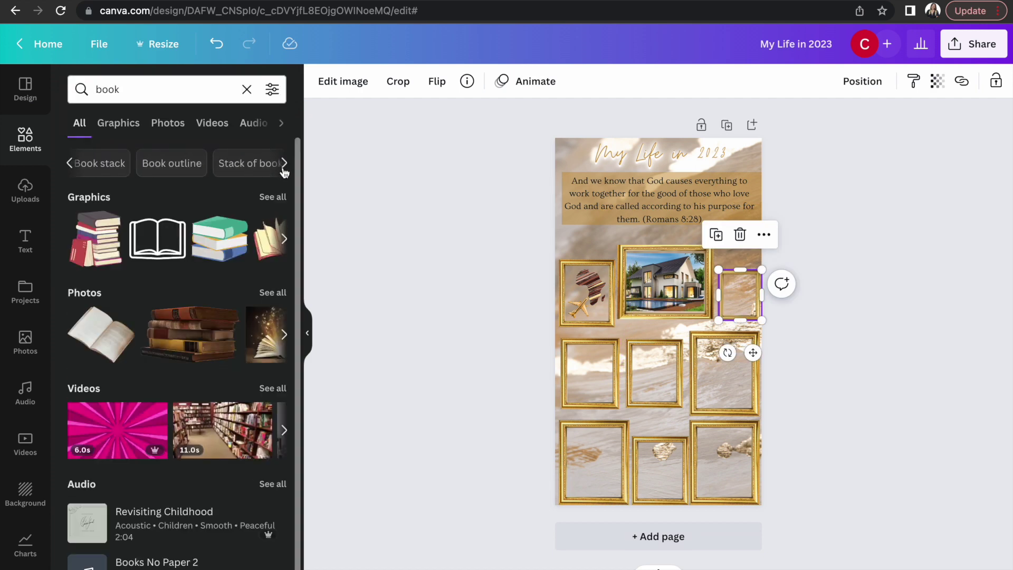
pyautogui.click(273, 292)
pyautogui.scroll(-10, 204, 369)
pyautogui.click(205, 294)
pyautogui.moveTo(576, 207); pyautogui.dragTo(690, 364)
pyautogui.moveTo(717, 409); pyautogui.dragTo(720, 317)
# - Find a pen image and place it, scaled down, on the red book's cover
pyautogui.click(724, 371)
pyautogui.click(158, 89)
pyautogui.write('pen')
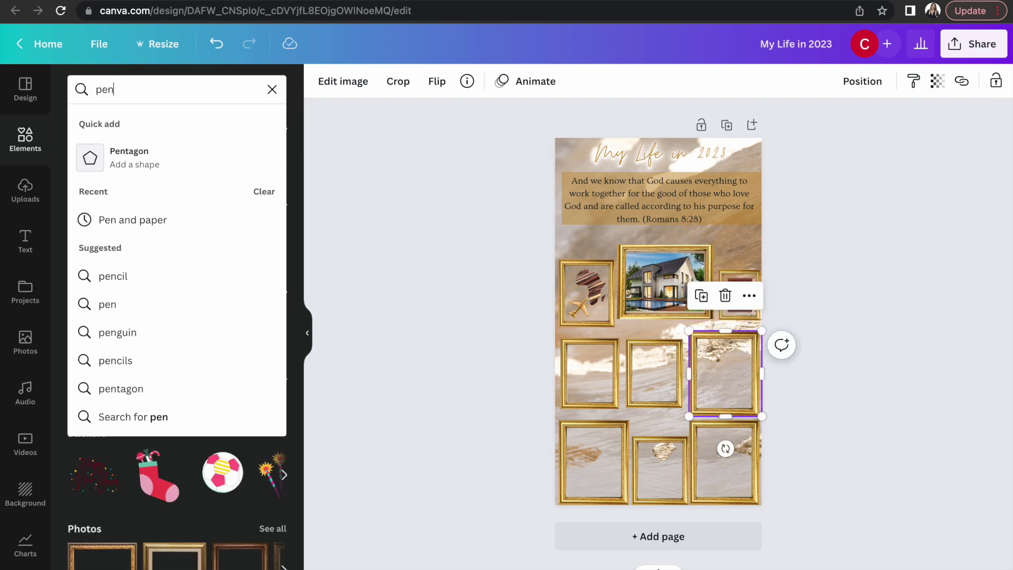
pyautogui.press('Return')
pyautogui.click(110, 332)
pyautogui.moveTo(574, 375); pyautogui.dragTo(734, 294)
pyautogui.click(445, 344)
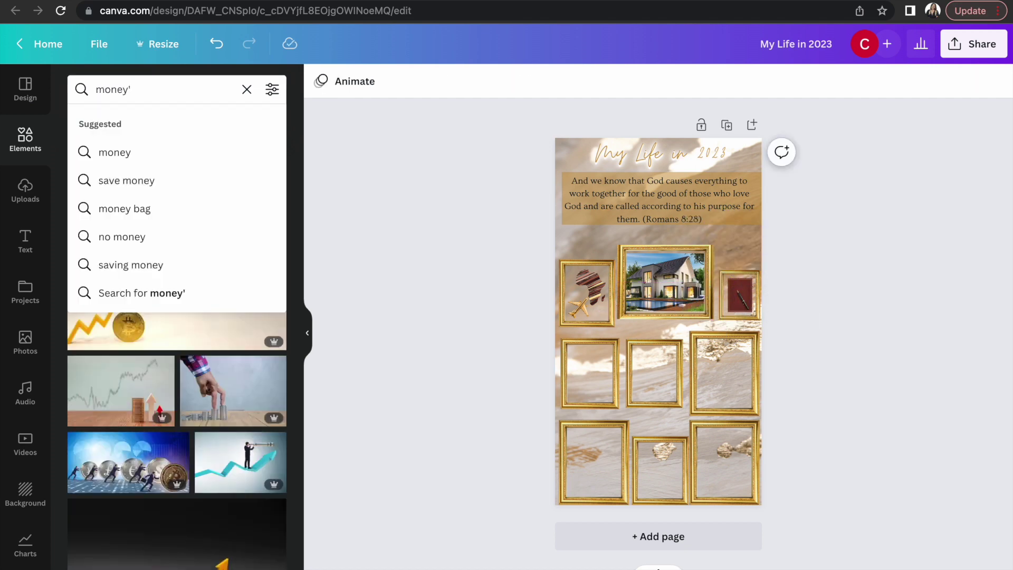
# - Search for money and place a small dollar-bill picture in the lower half of the middle-left frame
pyautogui.press('Return')
pyautogui.click(137, 307)
pyautogui.moveTo(740, 259); pyautogui.dragTo(601, 391)
pyautogui.moveTo(586, 377); pyautogui.dragTo(594, 387)
# - Find a budget clipboard-and-calculator graphic, place it above the money in the middle-left frame and recolour it golden brown
pyautogui.click(247, 89)
pyautogui.write('budget')
pyautogui.press('Return')
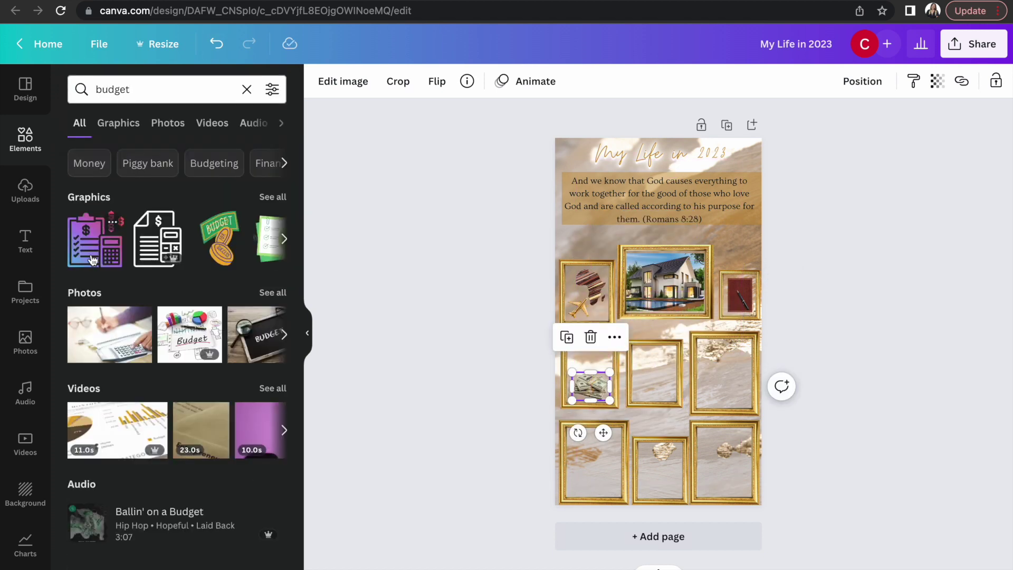
pyautogui.click(273, 202)
pyautogui.click(323, 163)
pyautogui.scroll(-5, 152, 352)
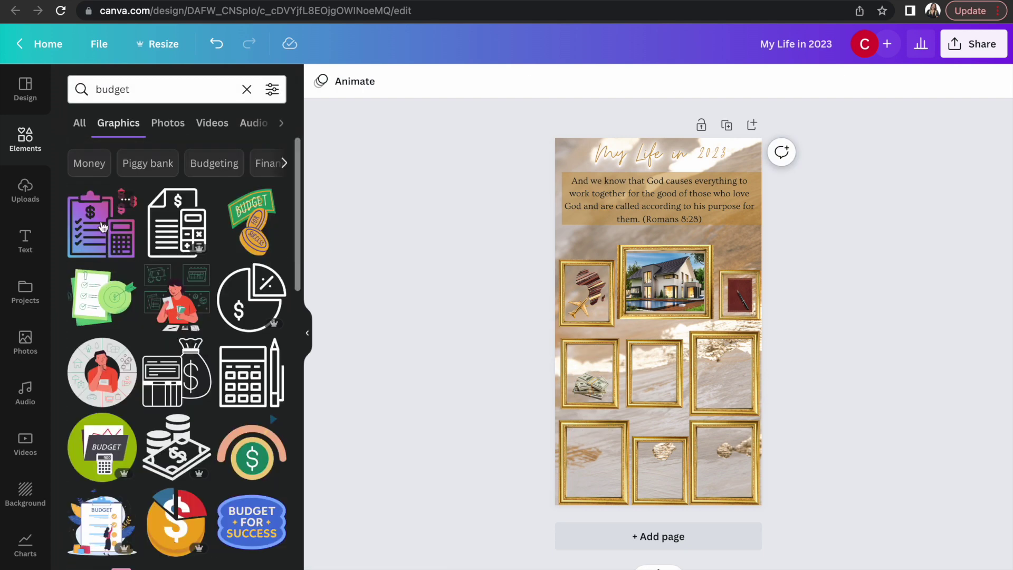
pyautogui.click(103, 227)
pyautogui.moveTo(656, 301); pyautogui.dragTo(595, 392)
pyautogui.click(323, 113)
# - Switch to another browser tab and run a Google image search for "youtube 100k plaque"
pyautogui.hotkey('ctrl', 'Tab')
pyautogui.click(427, 8)
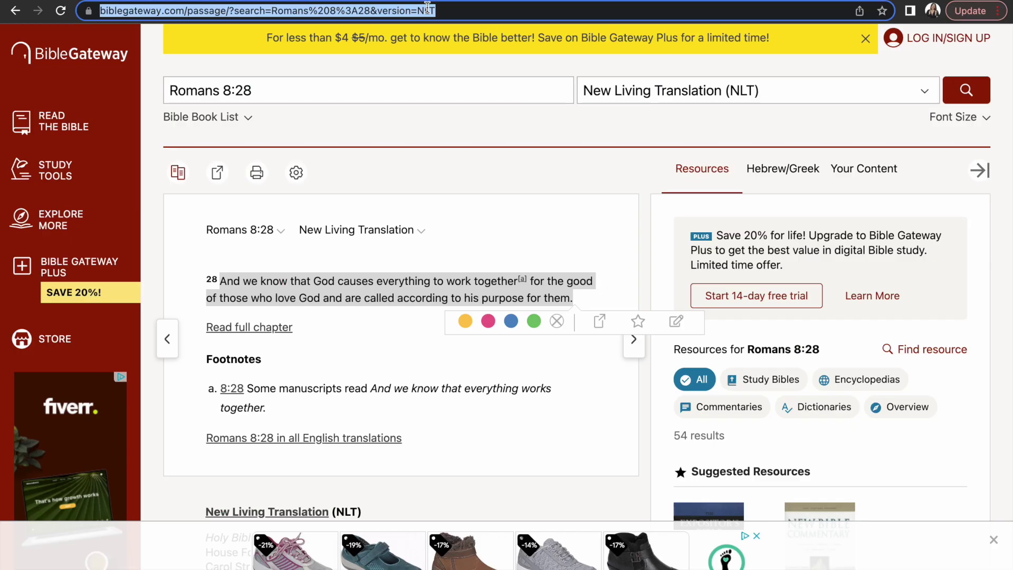
pyautogui.write('youtube 100')
pyautogui.click(428, 86)
pyautogui.click(150, 100)
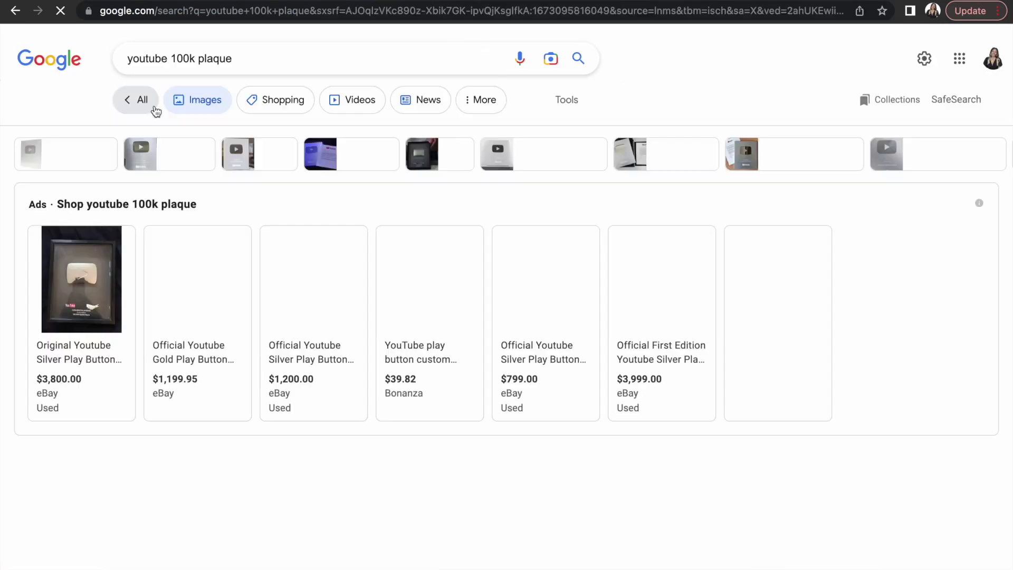
# - Look up "silver play button png" images and save HashtagNetwork's picture of the blank silver plaque
pyautogui.scroll(-4, 155, 110)
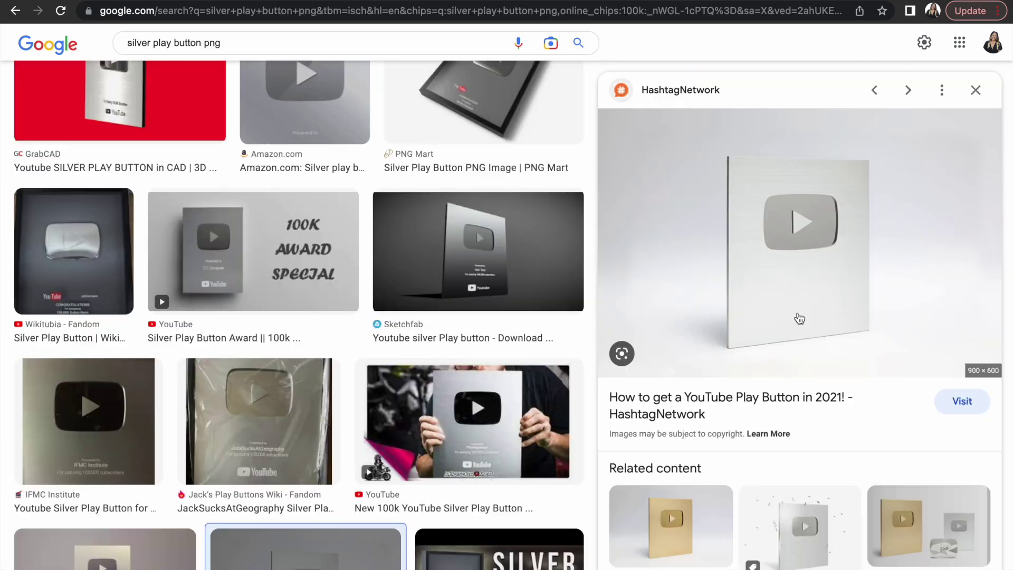
pyautogui.rightClick(799, 318)
pyautogui.click(820, 450)
pyautogui.press('Return')
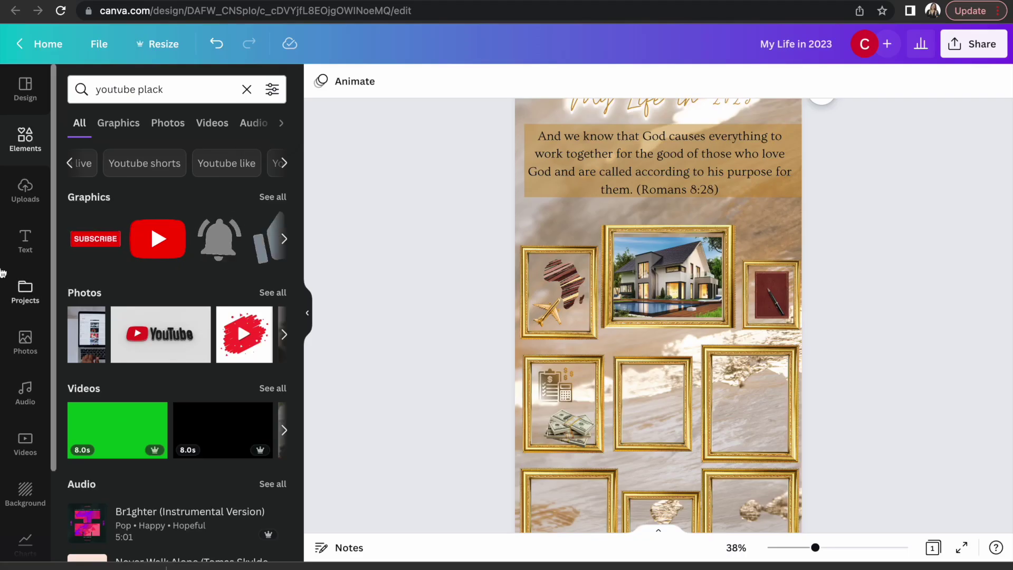
# - Upload the silver plaque picture to Canva, remove its background and fit it in the centre frame at about 283 × 293
pyautogui.click(25, 191)
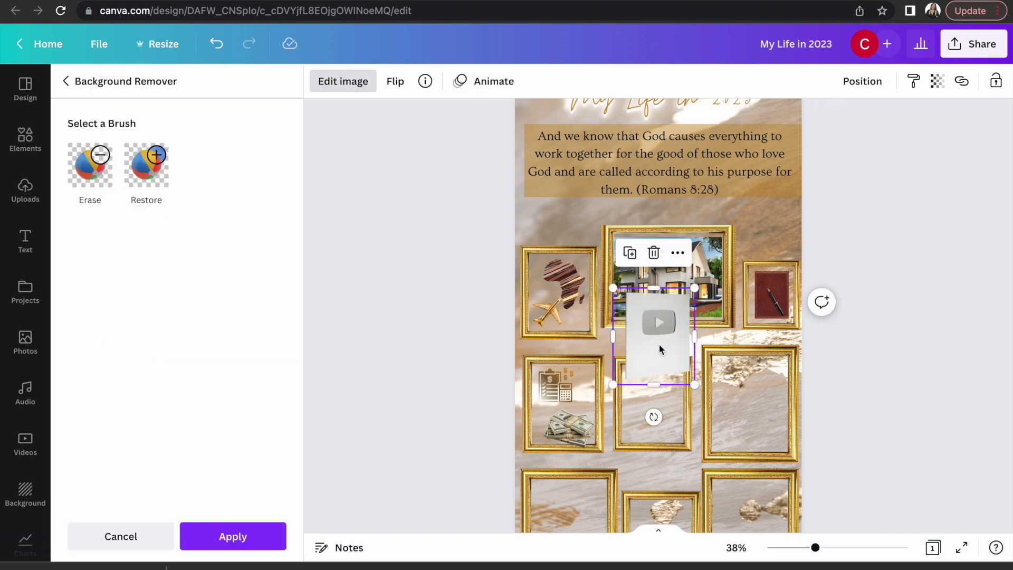
pyautogui.moveTo(660, 349); pyautogui.dragTo(654, 439)
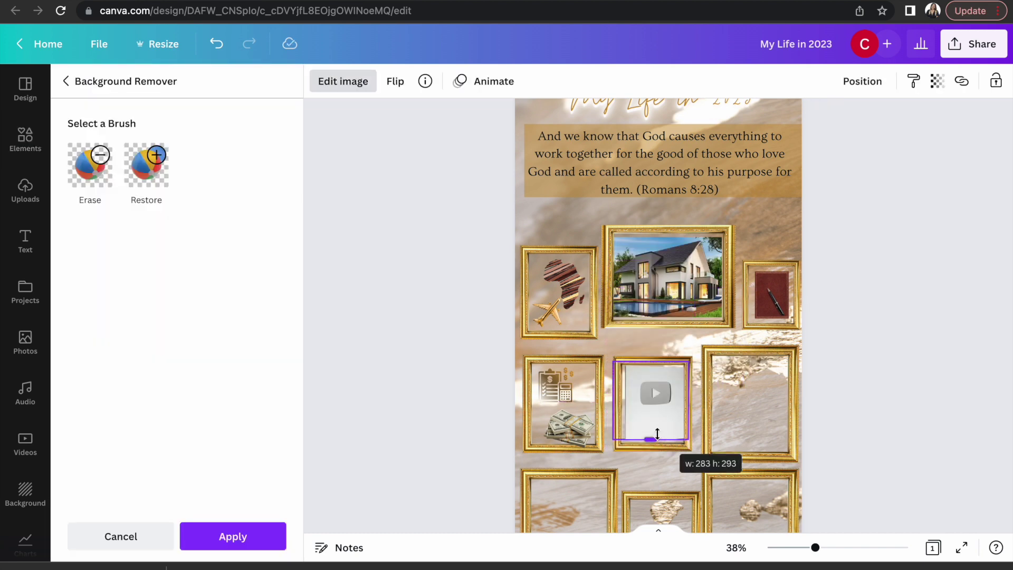